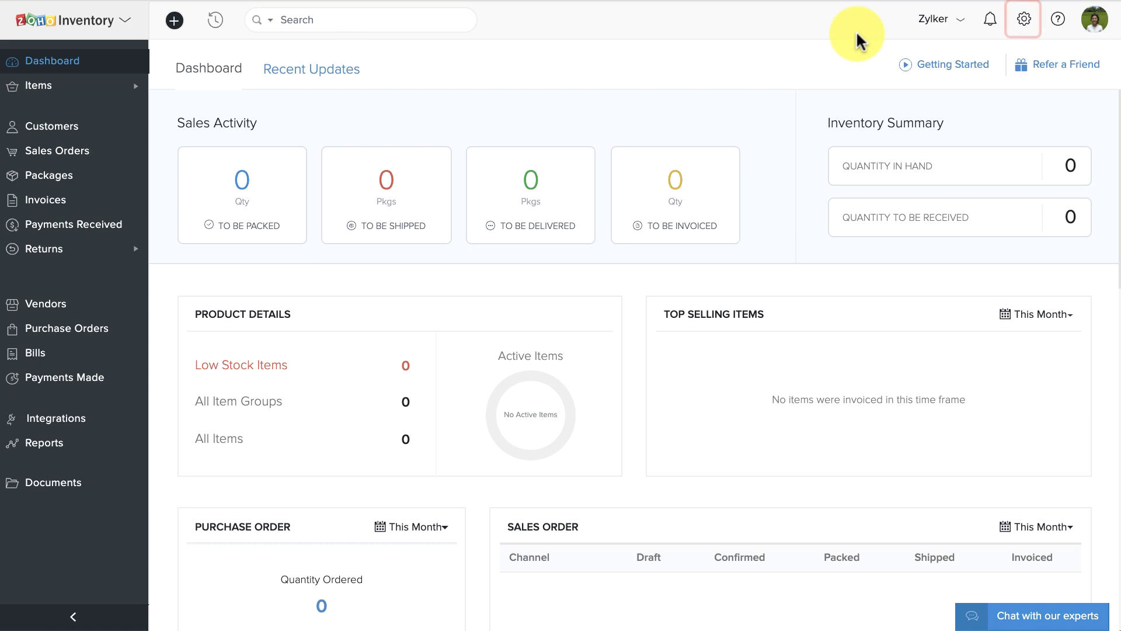
Step: Upload Zylker logo.png as the organization logo from Settings > Organization Profile
{"action": "left_click", "coordinate": [1024, 24]}
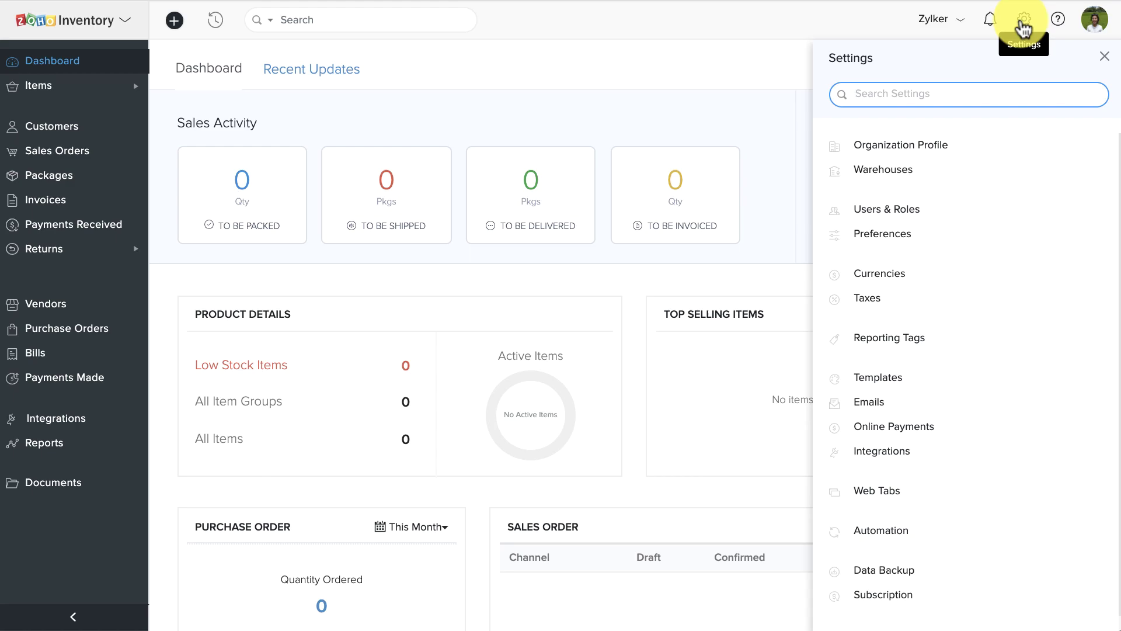
{"action": "left_click", "coordinate": [1020, 141]}
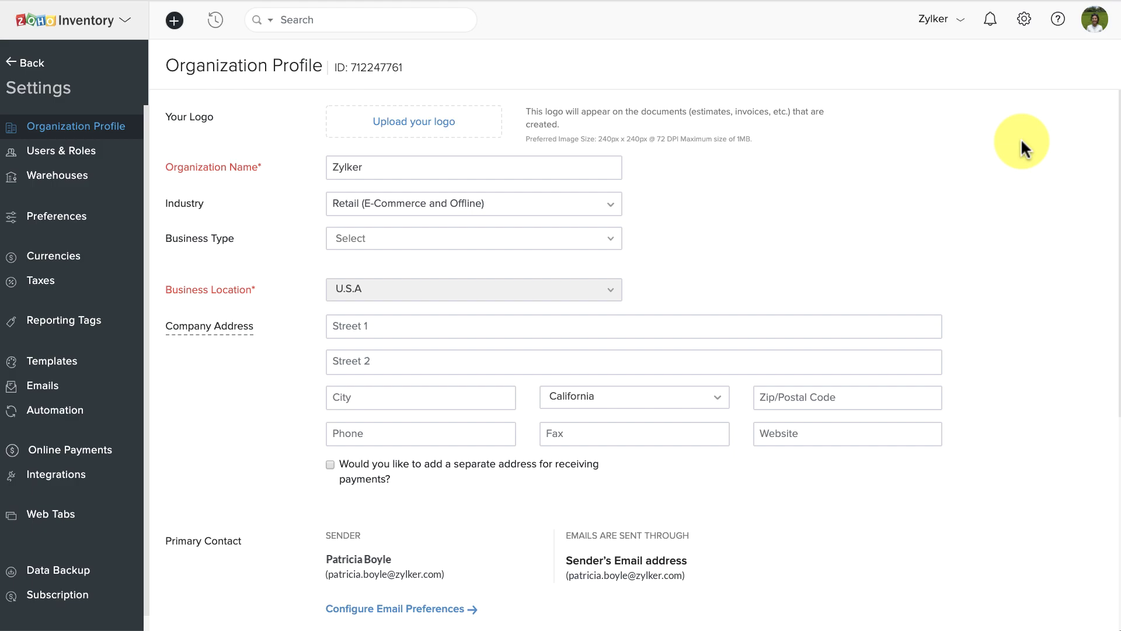
{"action": "left_click", "coordinate": [450, 117]}
{"action": "left_click", "coordinate": [391, 244]}
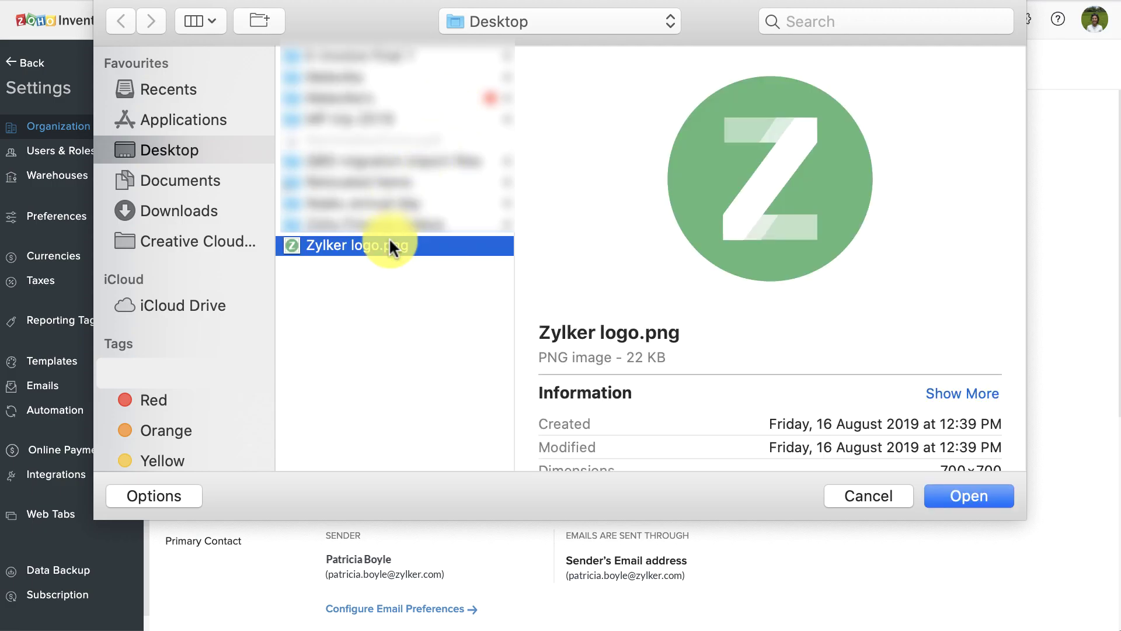
{"action": "left_click", "coordinate": [967, 491]}
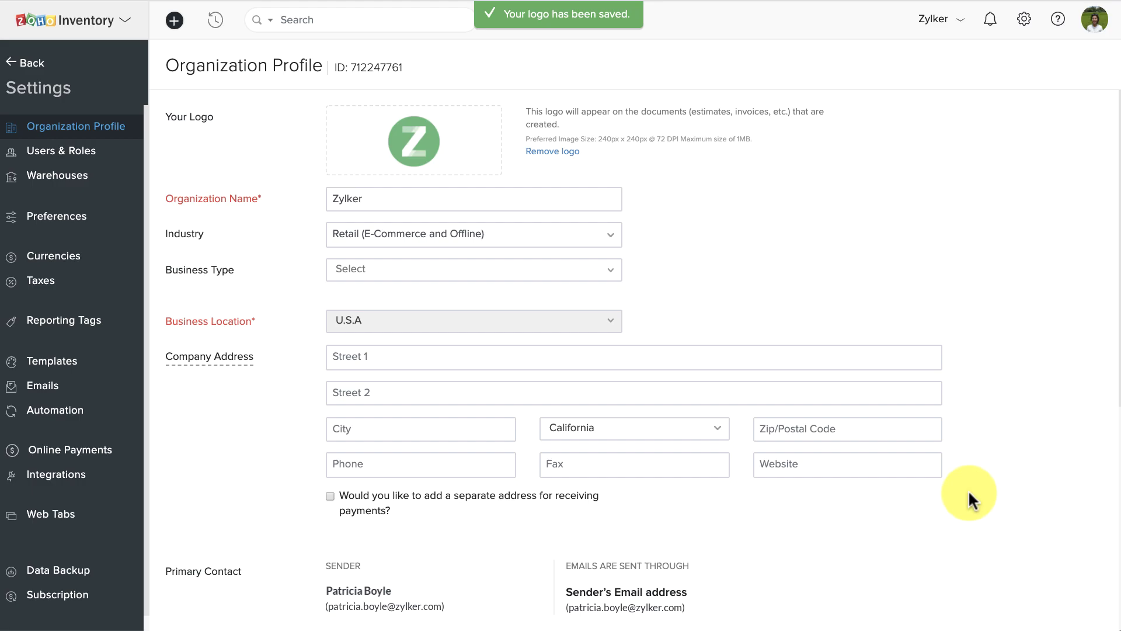
Step: Keep industry Retail (E-Commerce and Offline) and set business type to Sole Proprietorship
{"action": "left_click", "coordinate": [568, 206]}
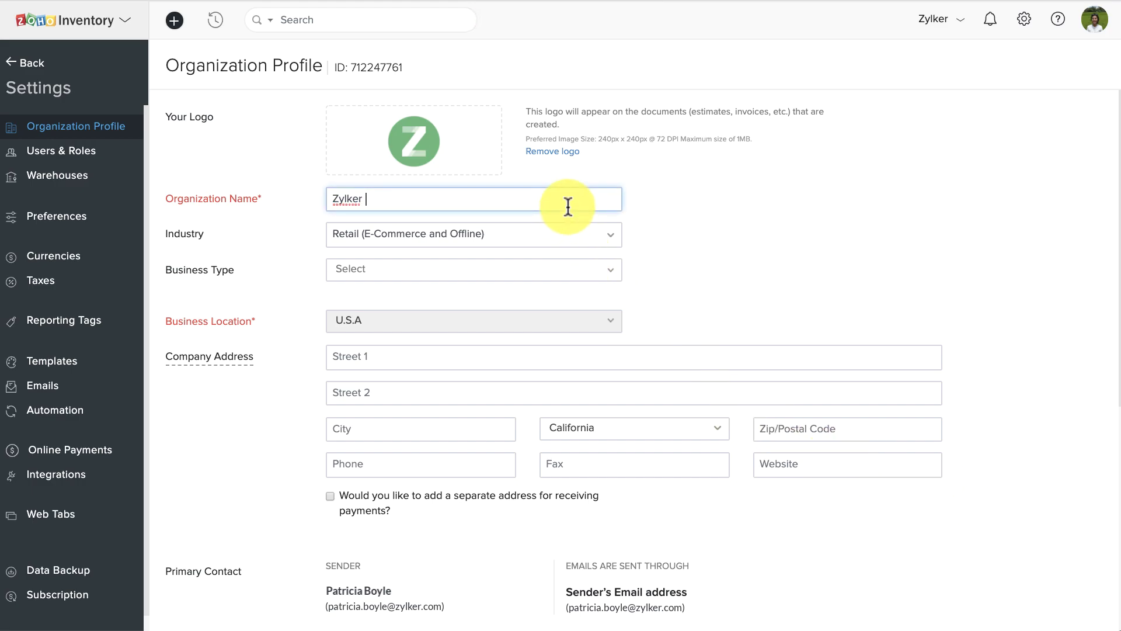
{"action": "left_click", "coordinate": [571, 229]}
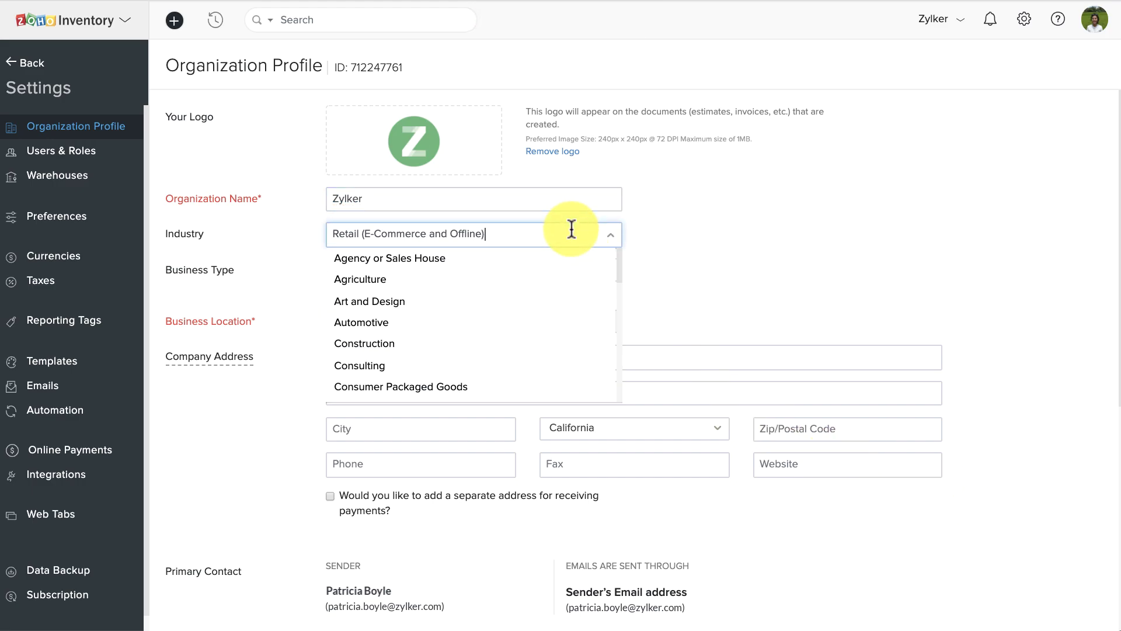
{"action": "left_click", "coordinate": [571, 229]}
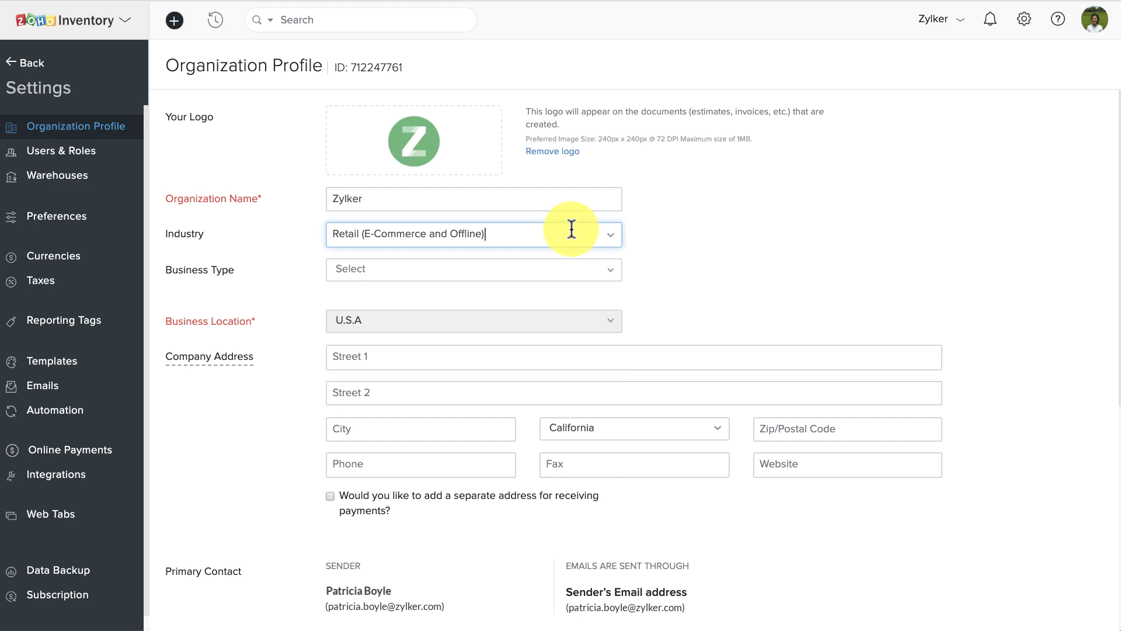
{"action": "left_click", "coordinate": [570, 271]}
{"action": "left_click", "coordinate": [567, 331]}
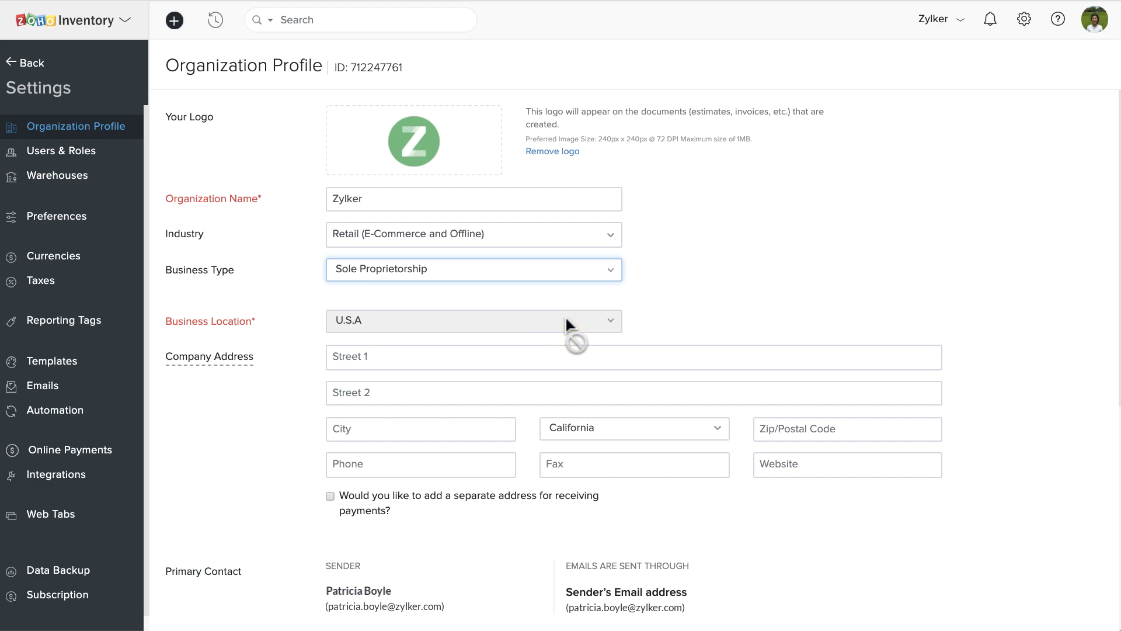
Step: Enter address 4141, Hacienda Drive, Pleasanton 94588 and leave the separate payment address unticked
{"action": "left_click", "coordinate": [559, 346]}
{"action": "type", "text": "4141, Hacienda Drive"}
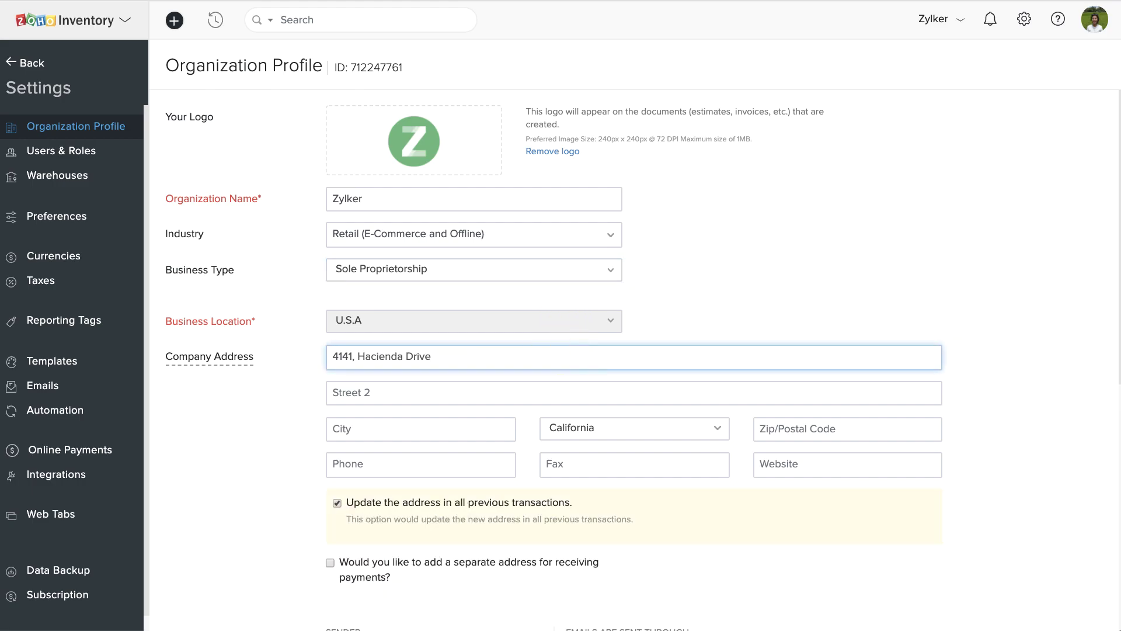
{"action": "left_click", "coordinate": [501, 428]}
{"action": "type", "text": "Pleasanton"}
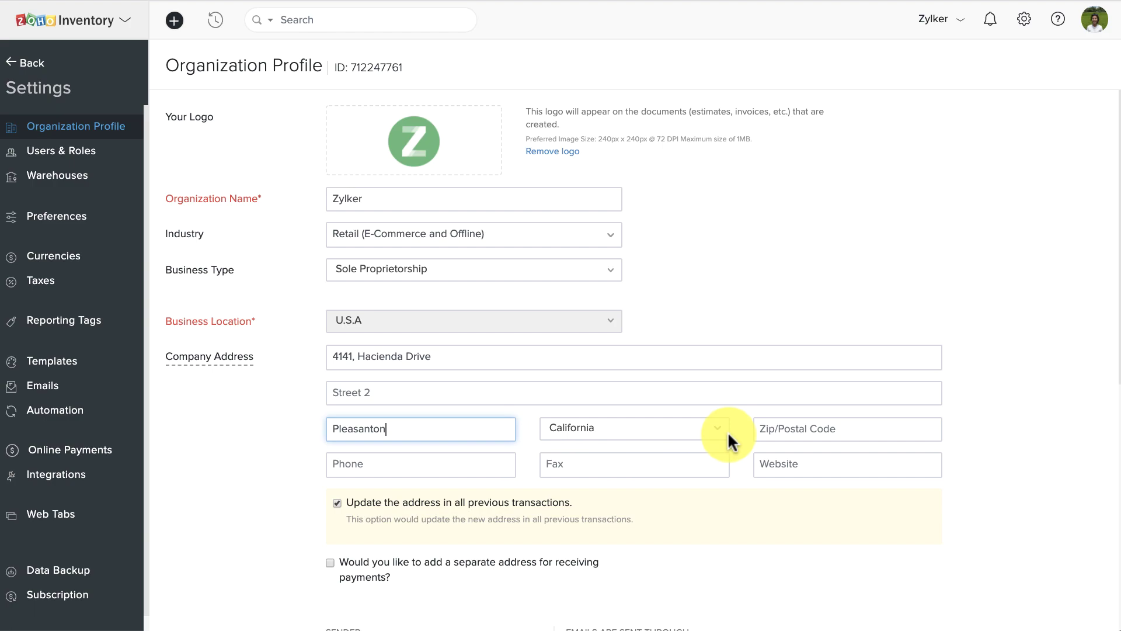
{"action": "left_click", "coordinate": [763, 428]}
{"action": "type", "text": "94588"}
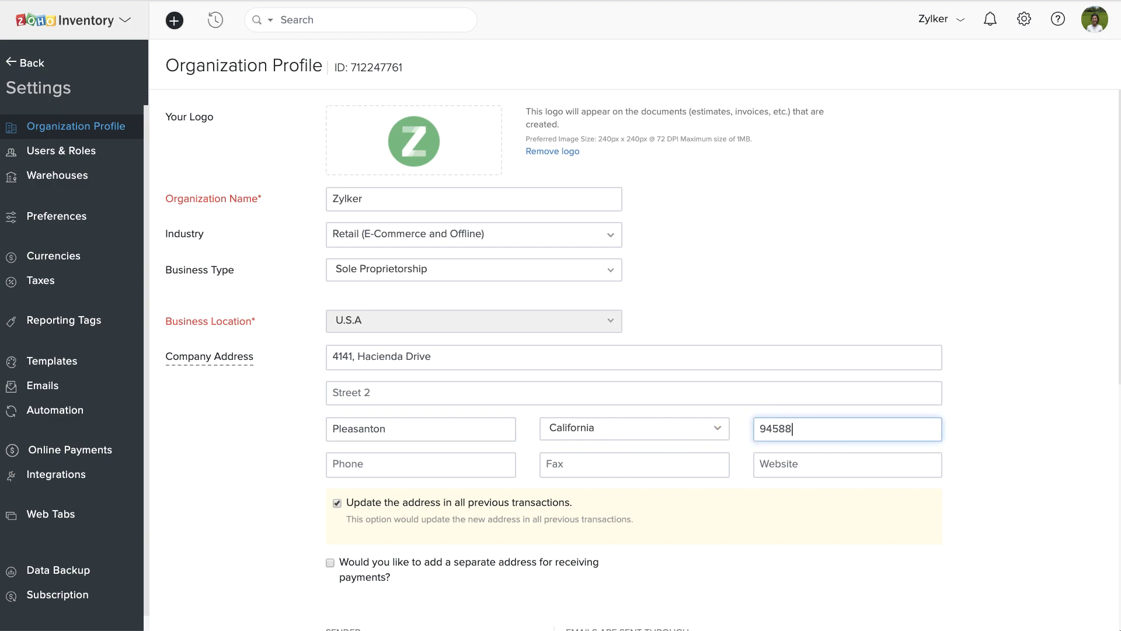
{"action": "scroll", "coordinate": [560, 351], "scroll_direction": "down", "scroll_amount": 5}
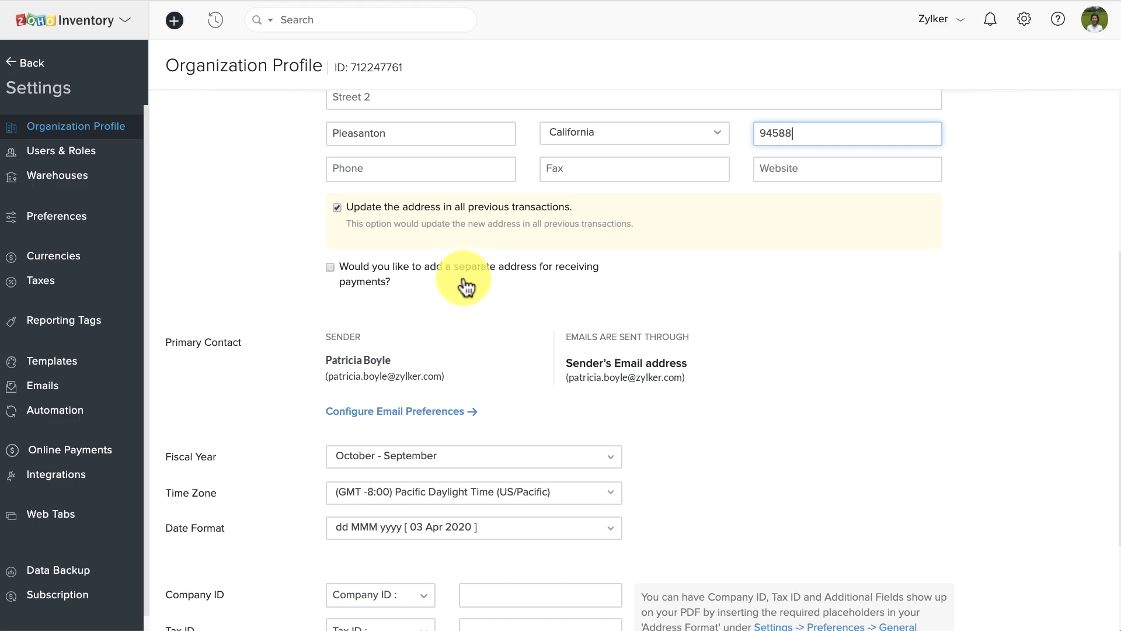
{"action": "left_click", "coordinate": [331, 268]}
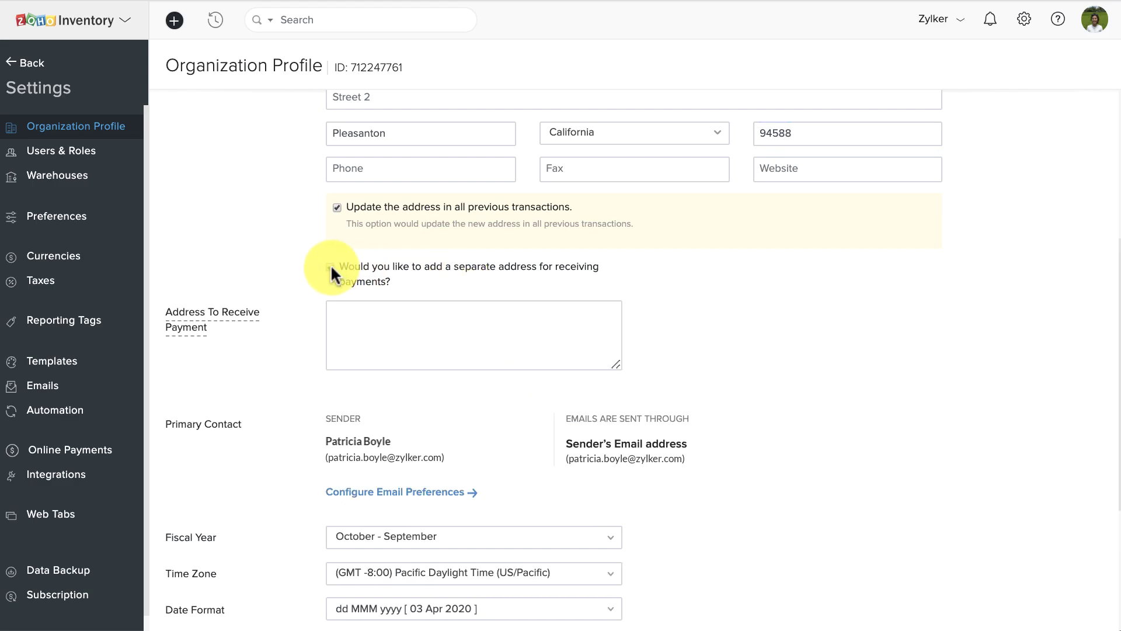
{"action": "left_click", "coordinate": [330, 265]}
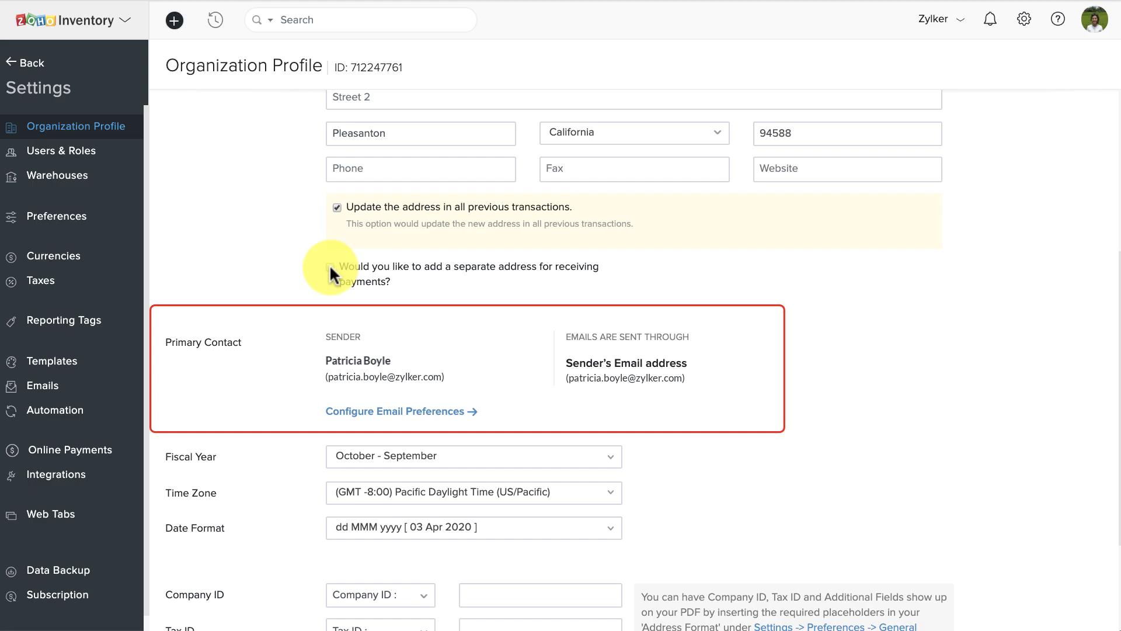
Step: View sender email preferences, dismiss the New Sender form, and return to Organization Profile
{"action": "left_click", "coordinate": [347, 408]}
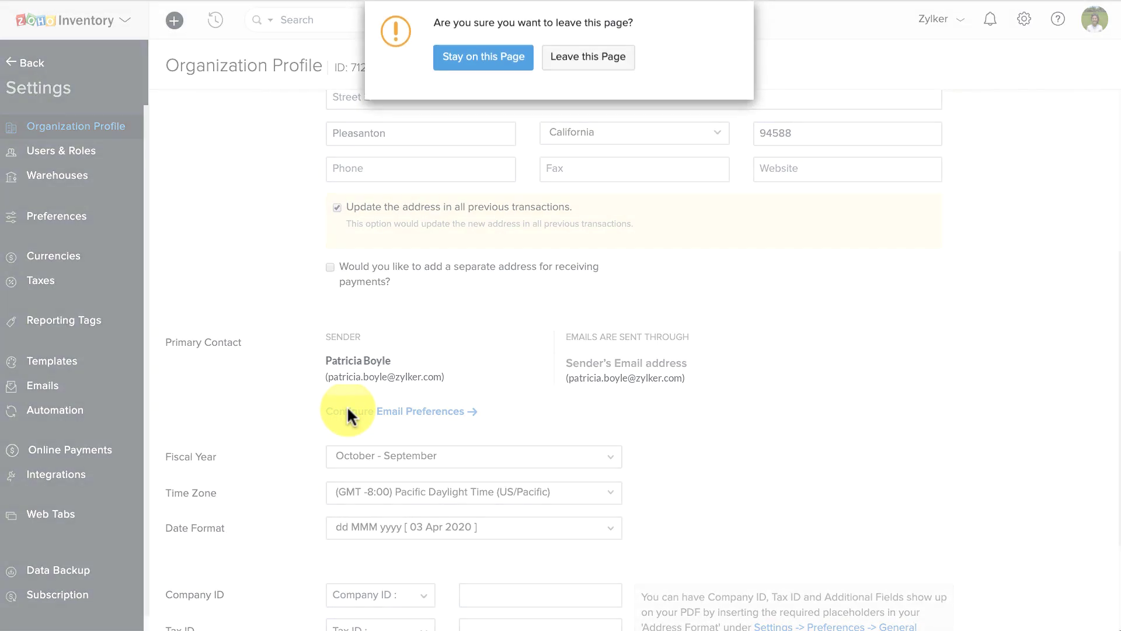
{"action": "left_click", "coordinate": [603, 64]}
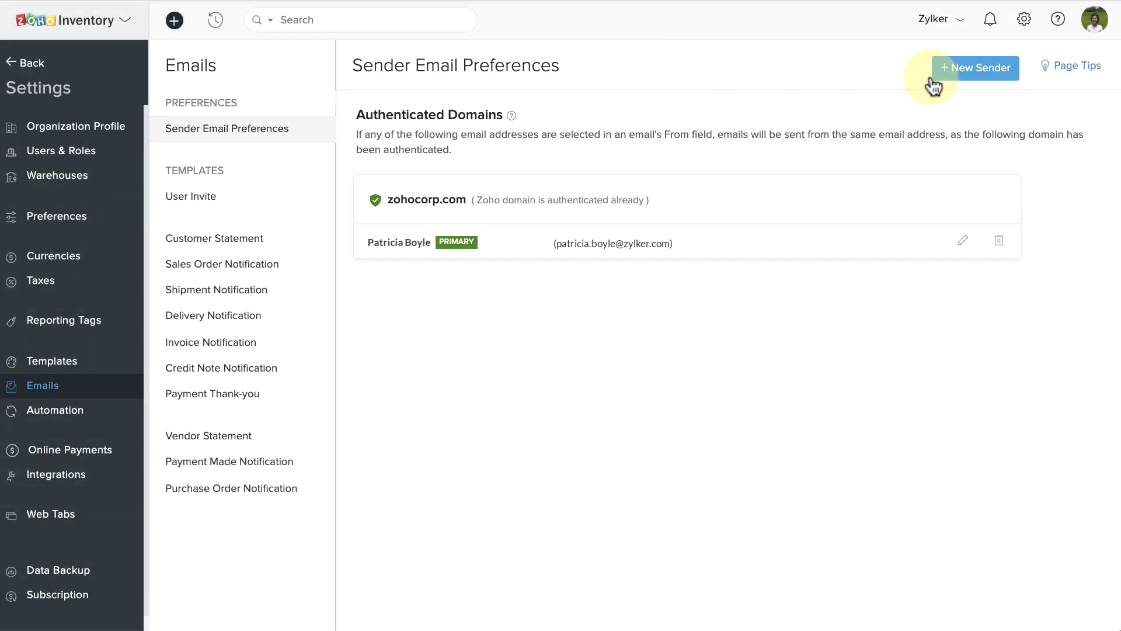
{"action": "left_click", "coordinate": [946, 68]}
{"action": "left_click", "coordinate": [735, 25]}
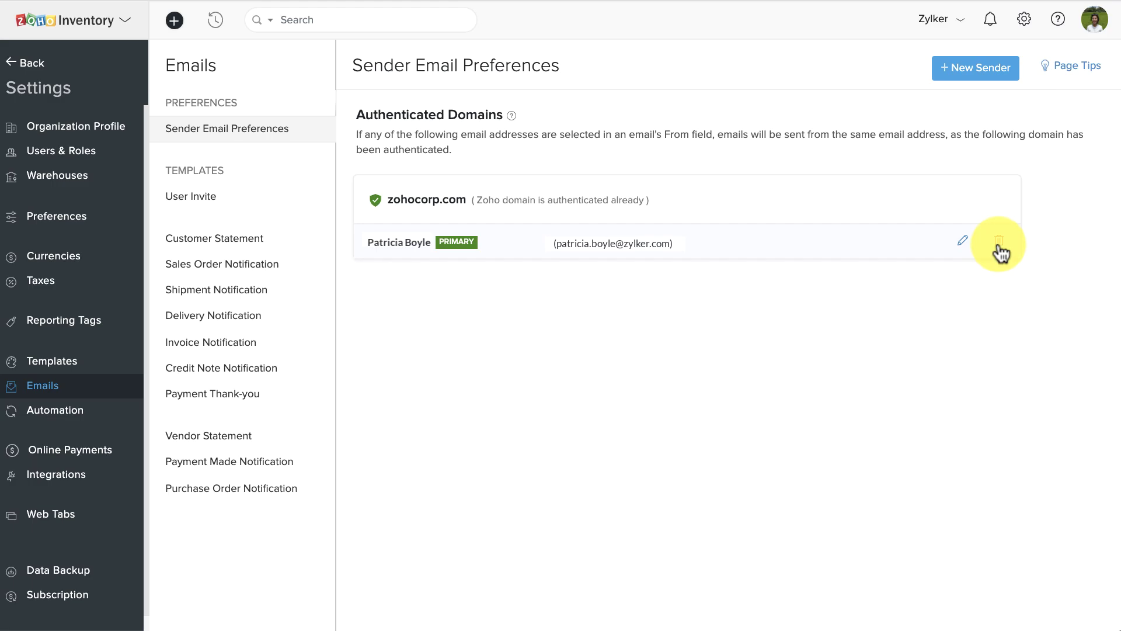
{"action": "left_click", "coordinate": [574, 311]}
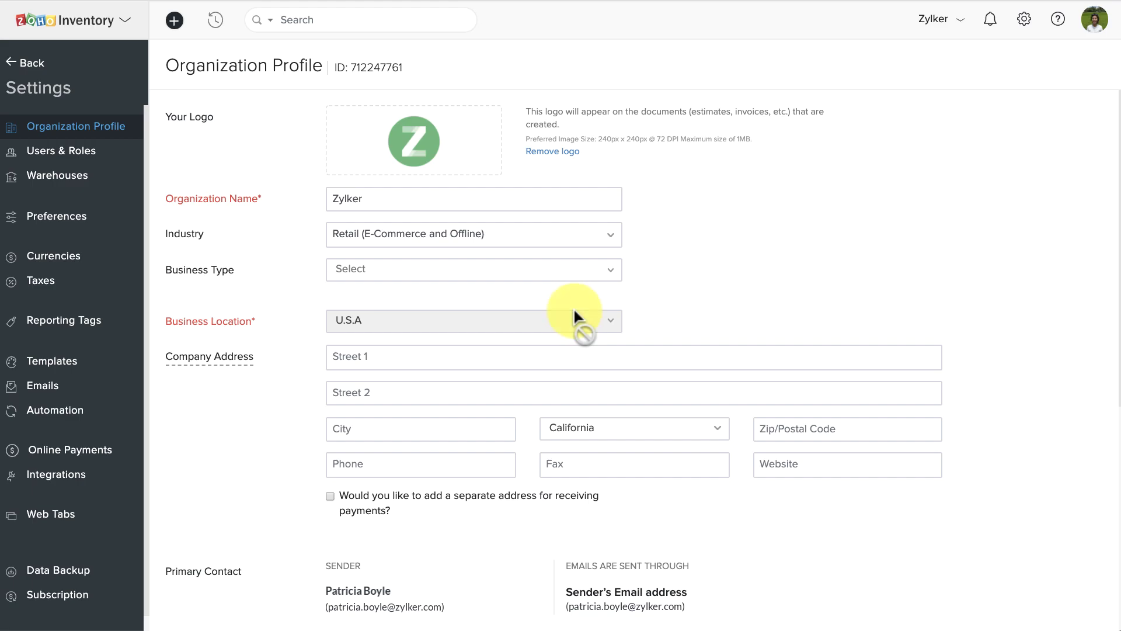
{"action": "scroll", "coordinate": [573, 307], "scroll_direction": "down", "scroll_amount": 5}
Step: Keep fiscal year October - September and Pacific Daylight Time zone
{"action": "left_click", "coordinate": [576, 309]}
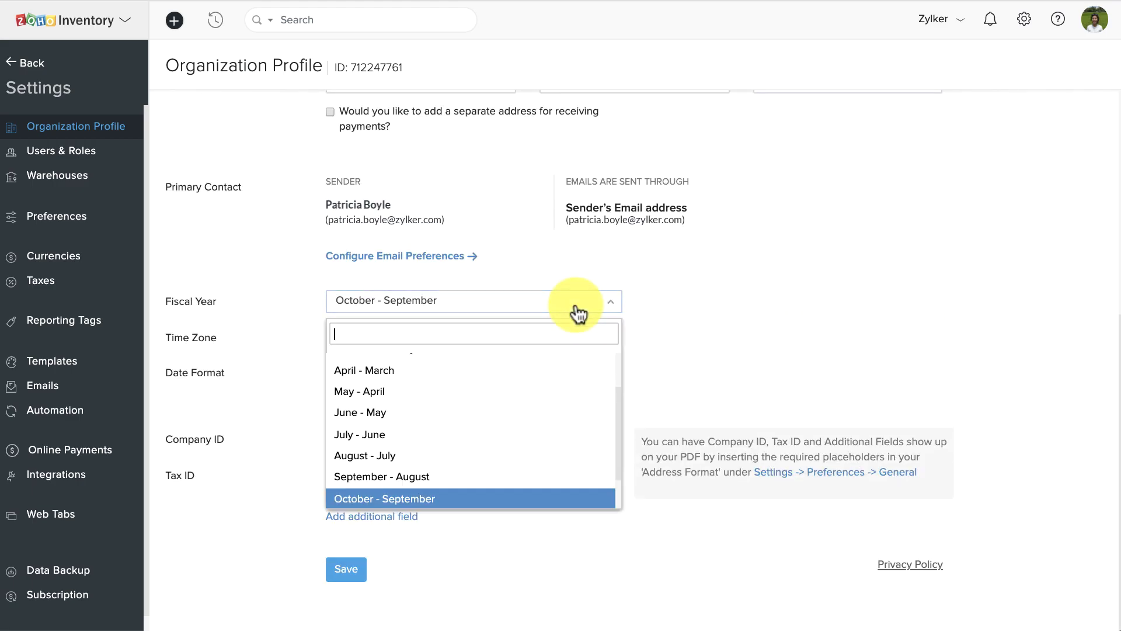
{"action": "left_click", "coordinate": [576, 308]}
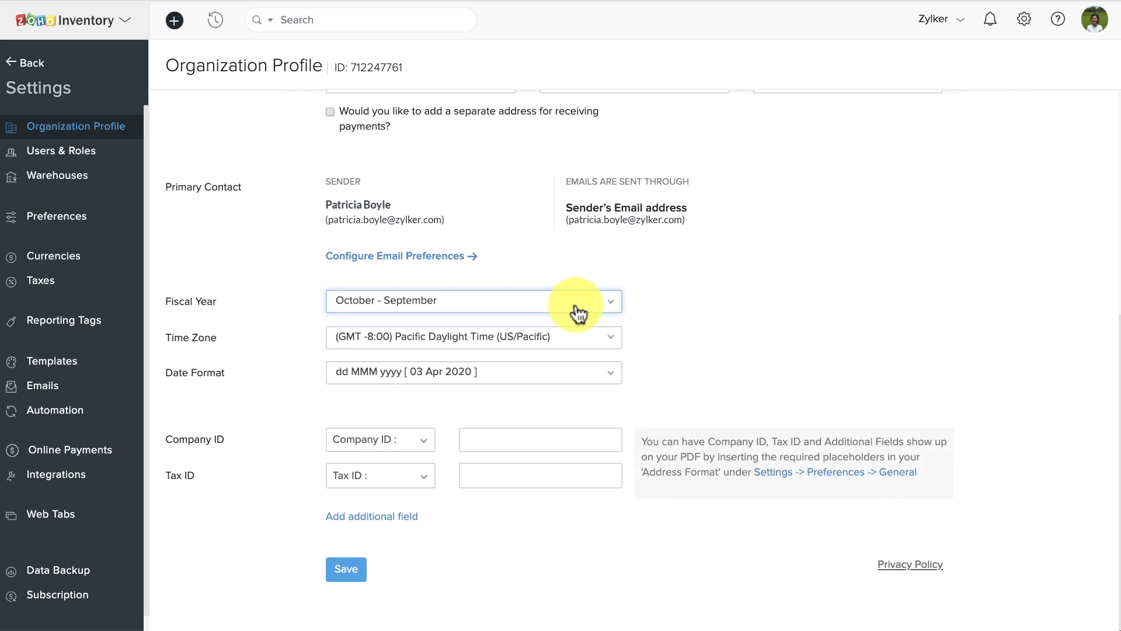
{"action": "left_click", "coordinate": [609, 343]}
{"action": "left_click", "coordinate": [612, 348]}
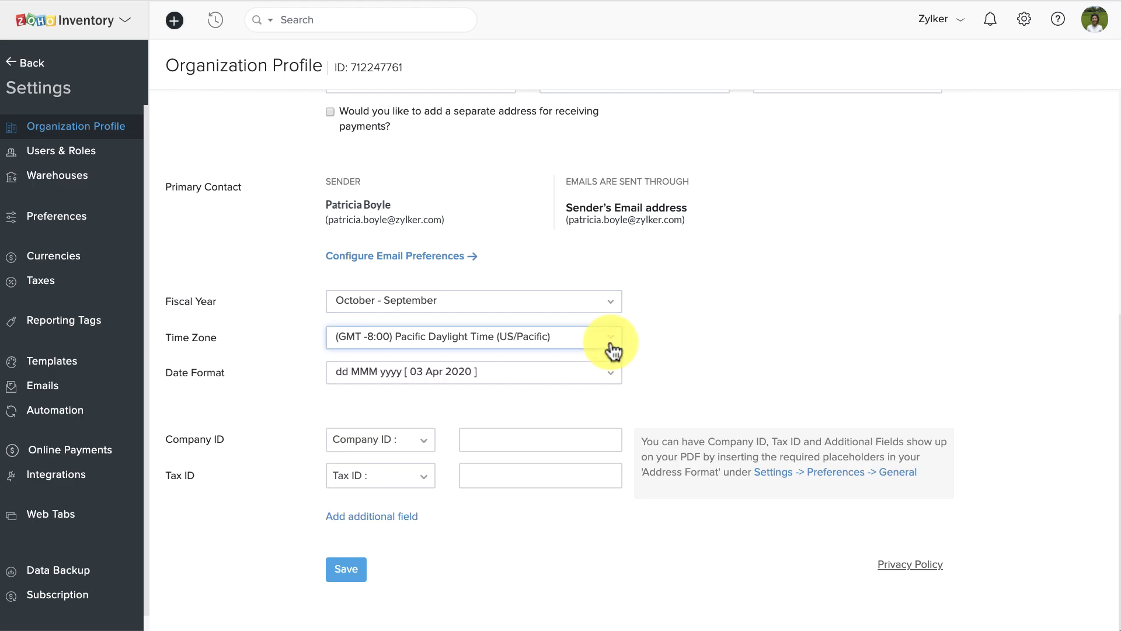
Step: Set the date format to MM.dd.yyyy with a period separator, leaving Company ID and Tax ID fields empty
{"action": "left_click", "coordinate": [590, 375]}
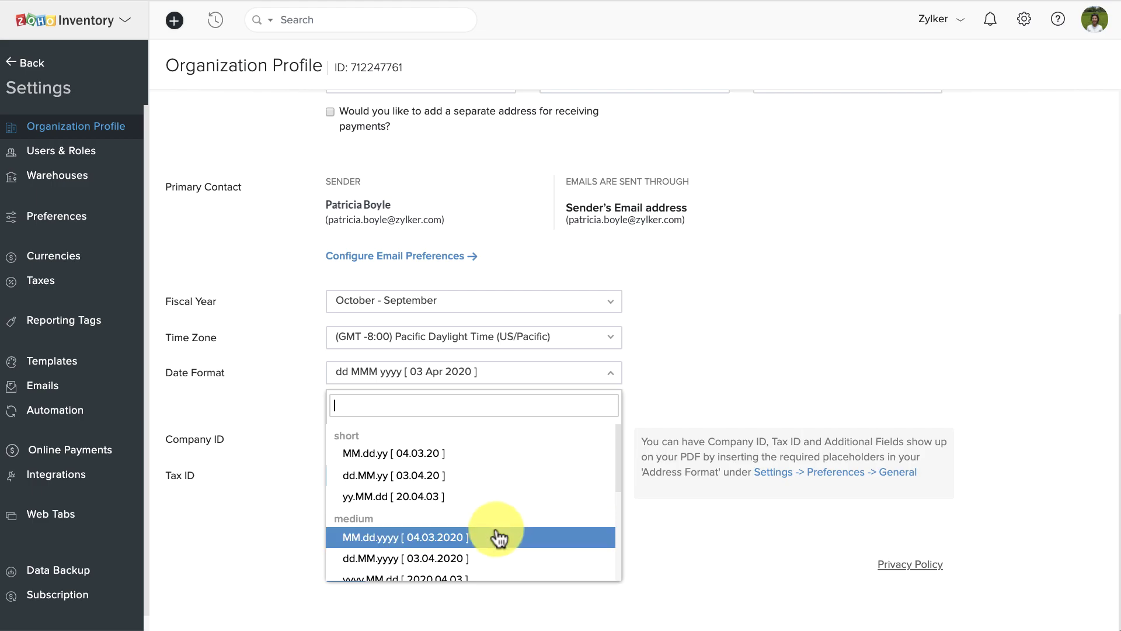
{"action": "left_click", "coordinate": [496, 536]}
{"action": "left_click", "coordinate": [655, 376]}
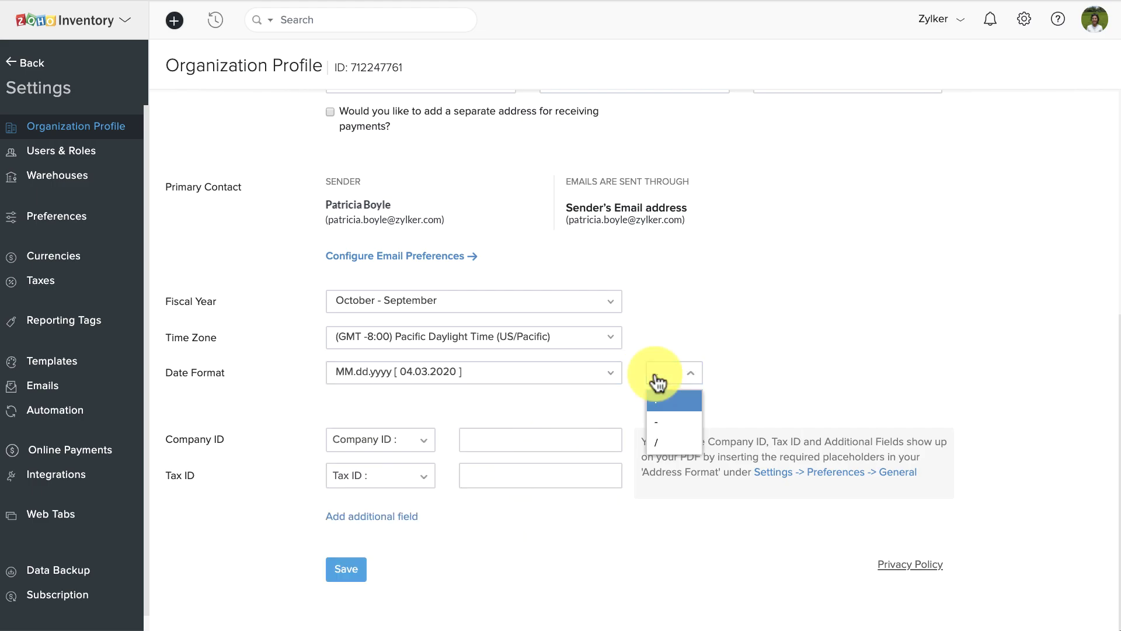
{"action": "left_click", "coordinate": [515, 438]}
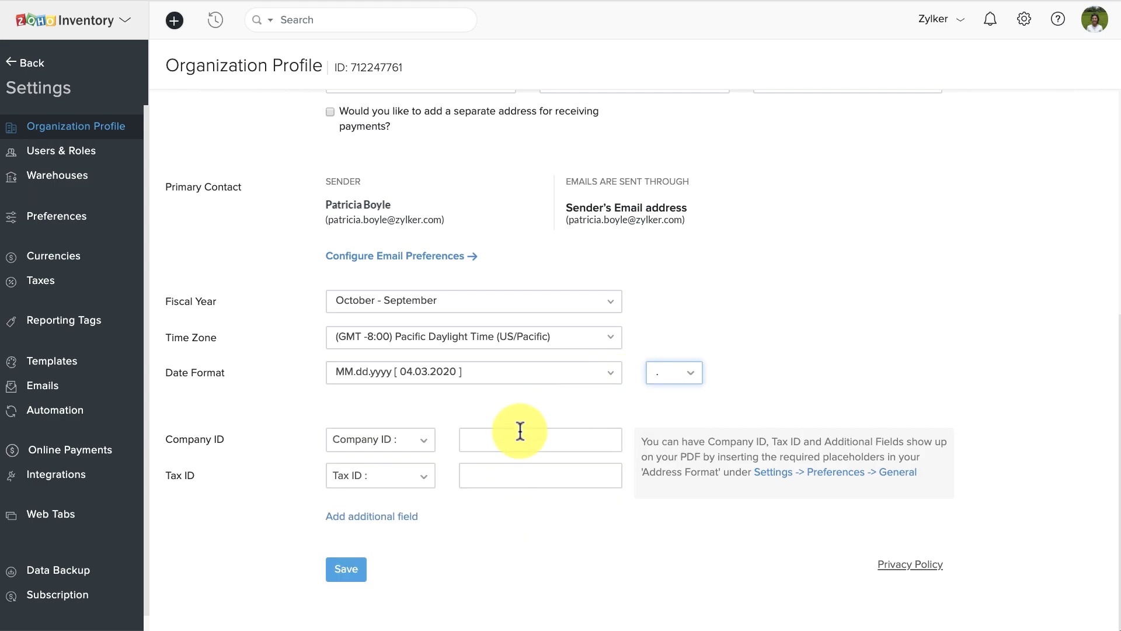
{"action": "left_click", "coordinate": [514, 476]}
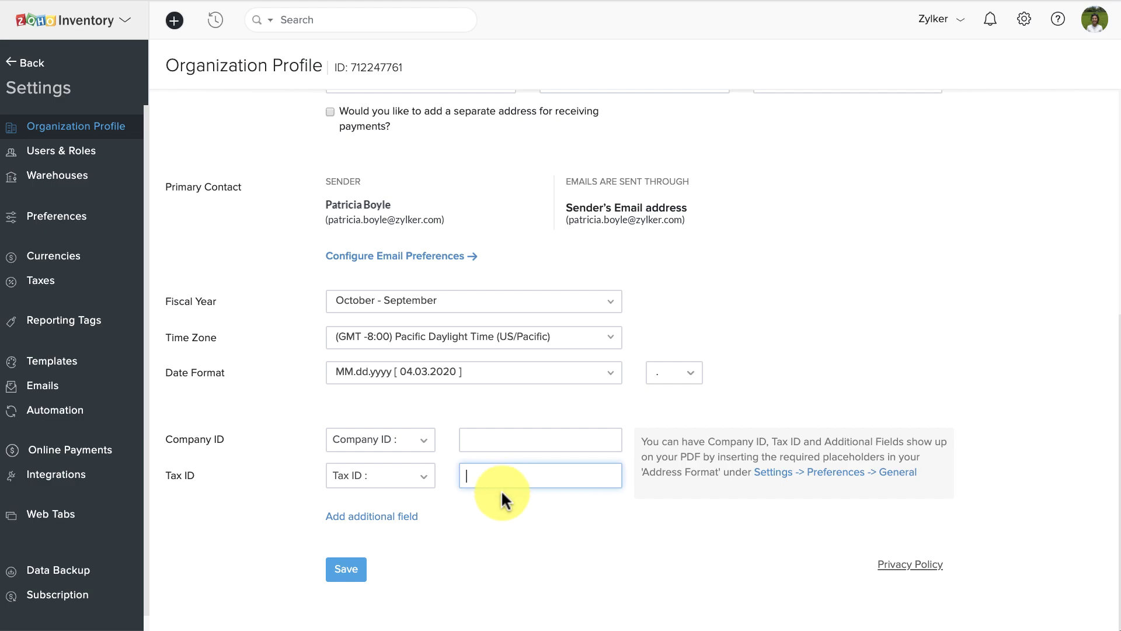
Step: Add an empty additional field row and save the organization profile
{"action": "left_click", "coordinate": [390, 516]}
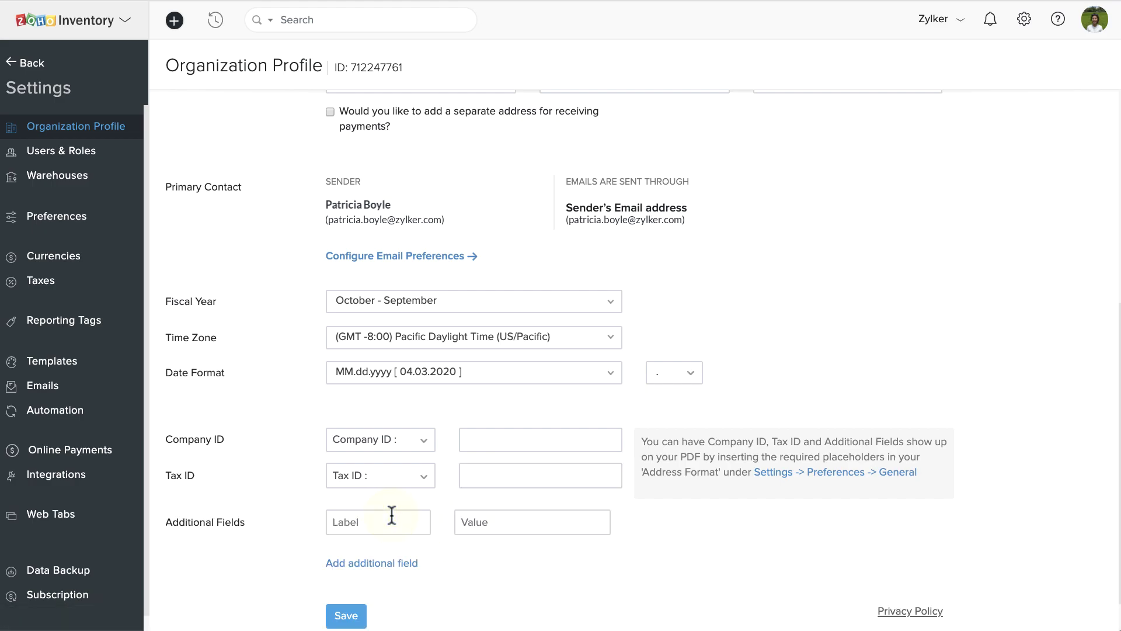
{"action": "left_click", "coordinate": [391, 516]}
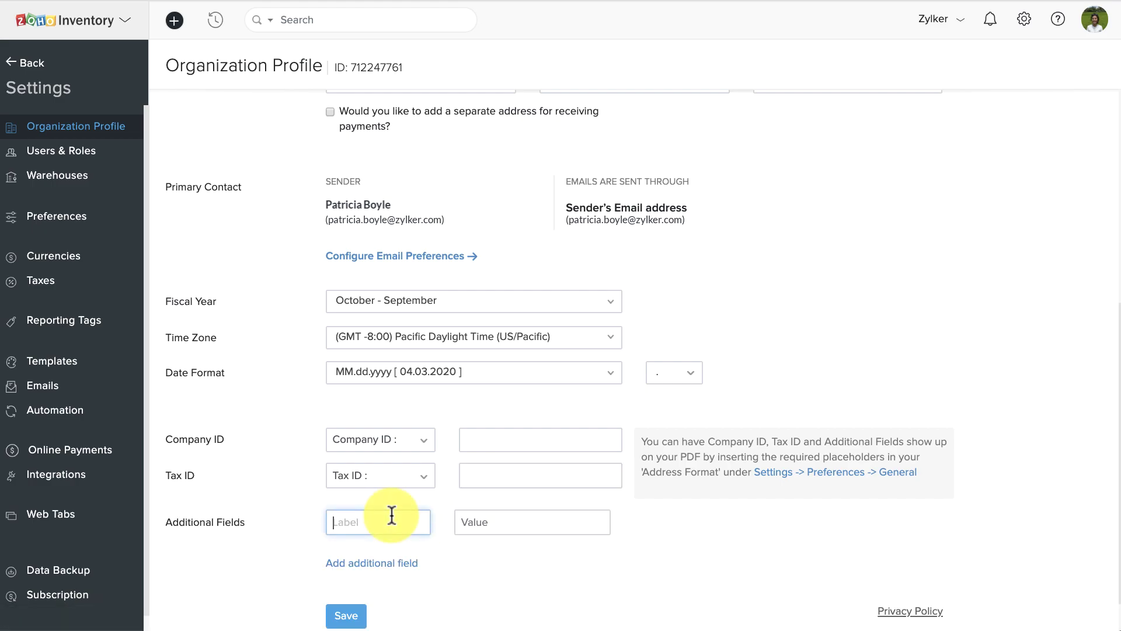
{"action": "left_click", "coordinate": [470, 522]}
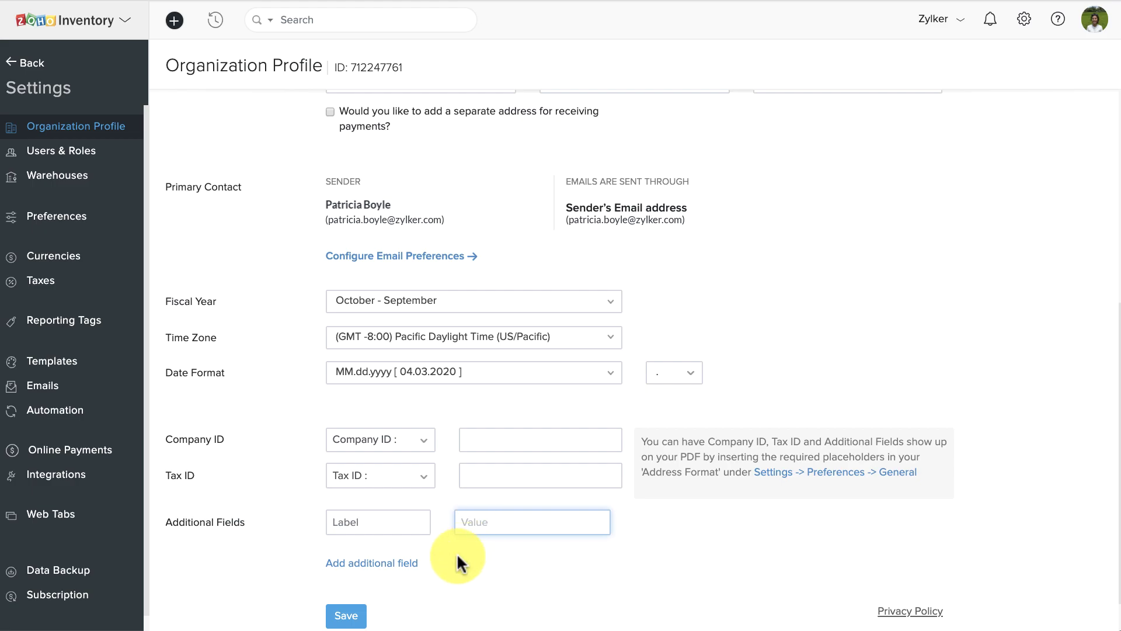
{"action": "left_click", "coordinate": [338, 618]}
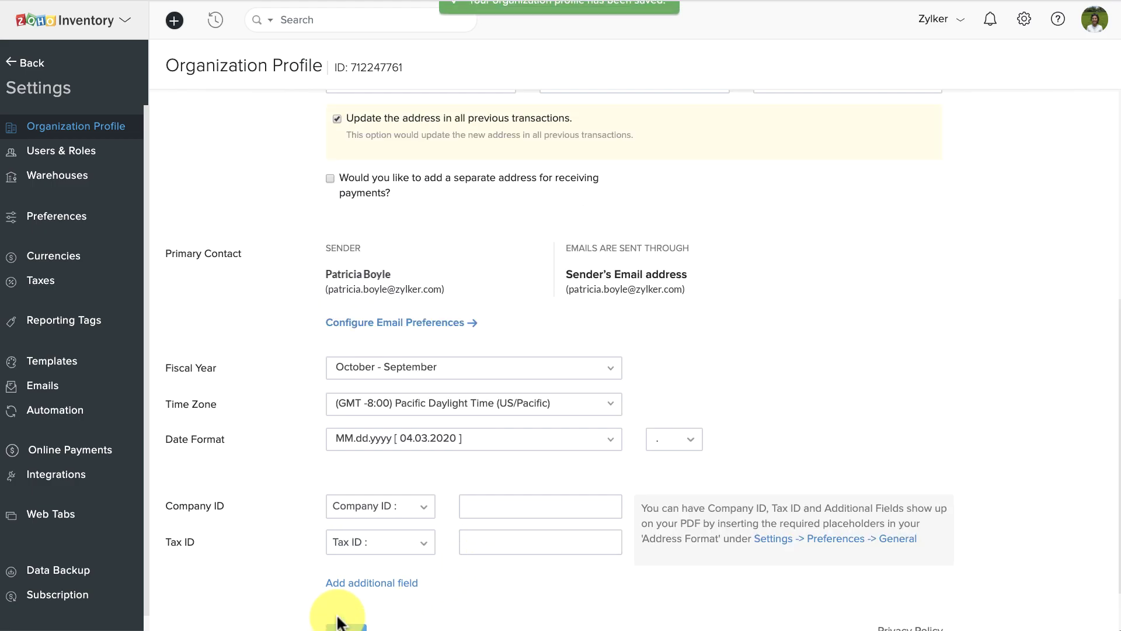